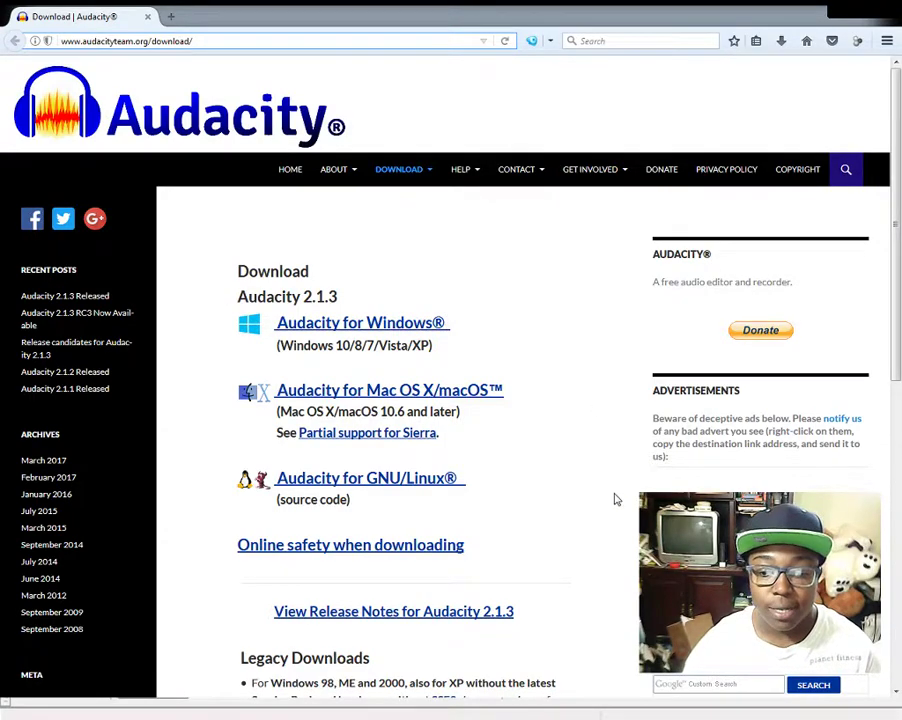
scroll(616, 494, down, 3)
scroll(616, 494, up, 3)
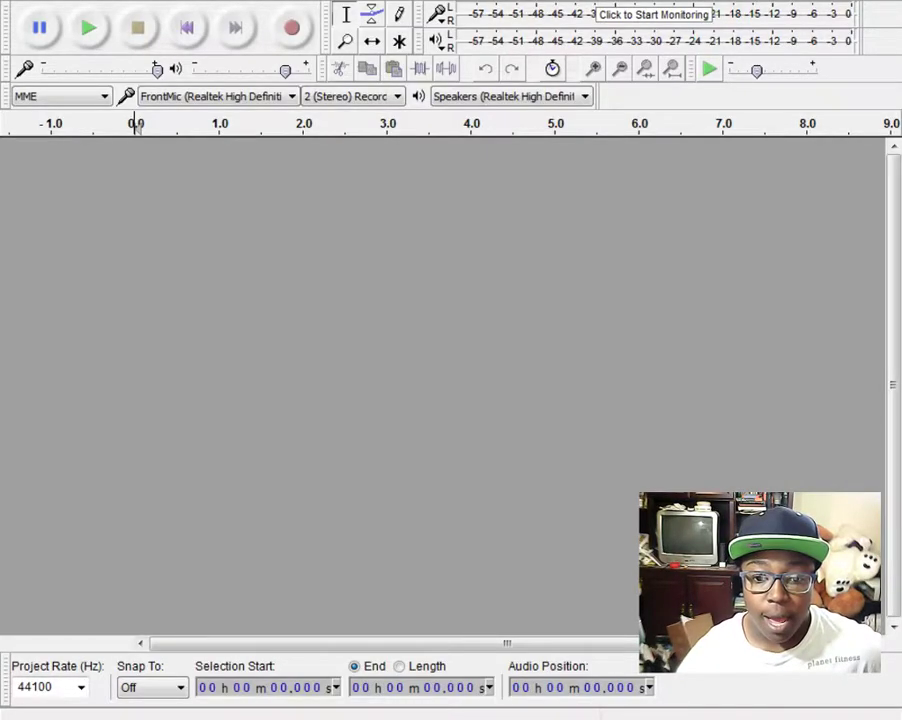
Switch to Audacity, raise the play-at-speed setting and record a stereo voice clip about 13 seconds long
drag(759, 72, 789, 72)
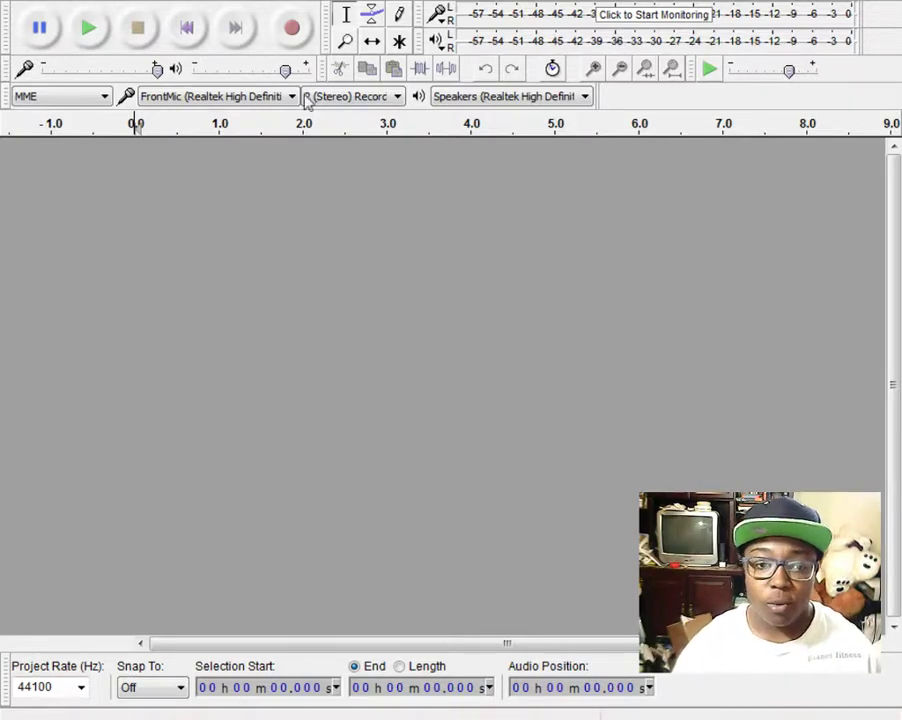
click(291, 30)
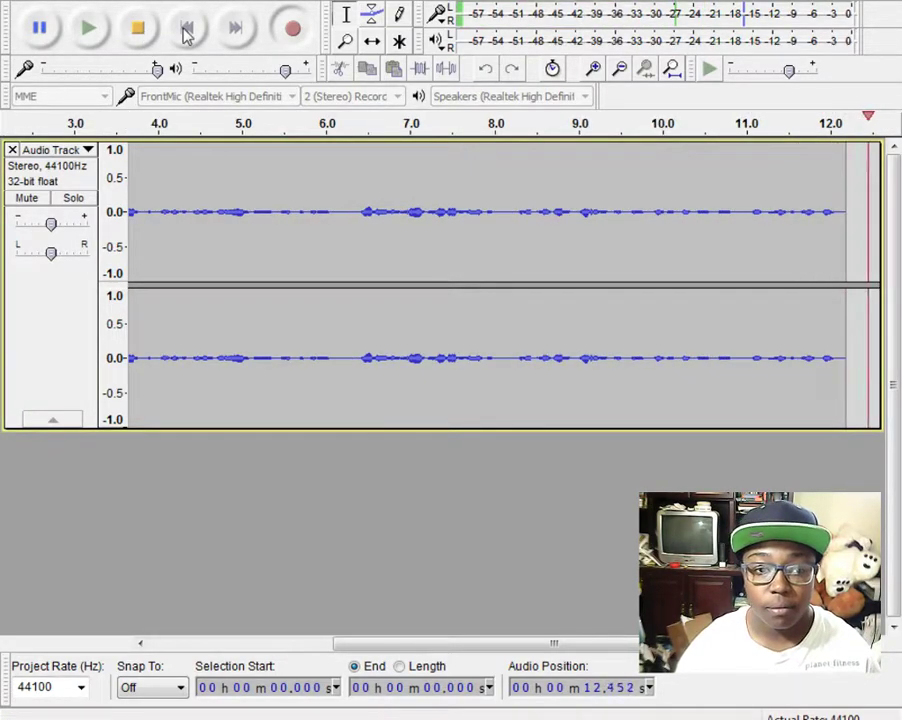
click(153, 36)
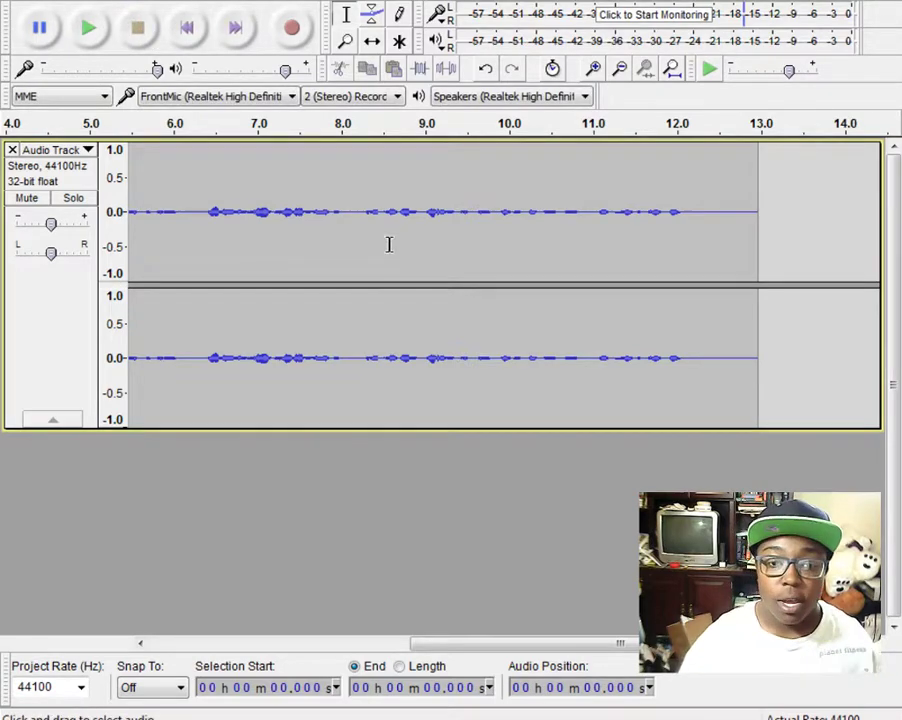
Play back the recorded clip while raising the playback volume and the play-at-speed setting to maximum
click(87, 32)
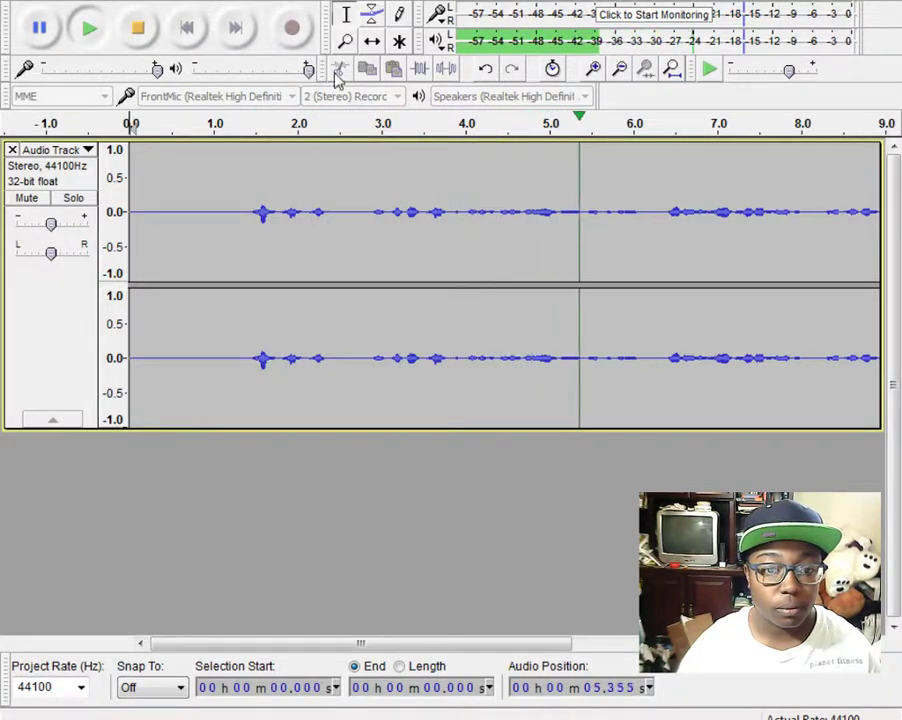
drag(790, 70, 816, 70)
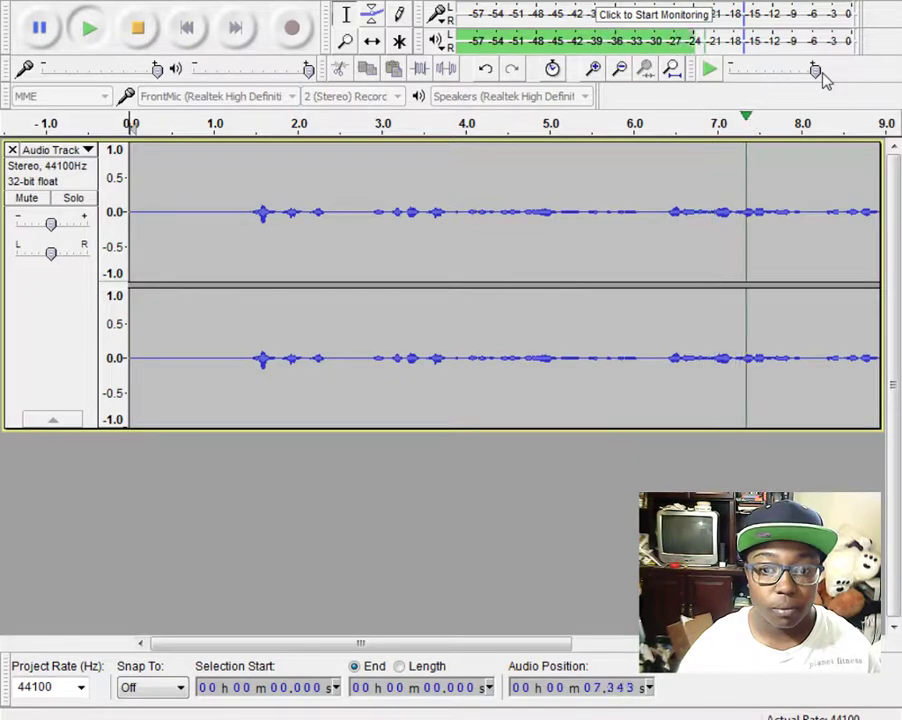
click(138, 30)
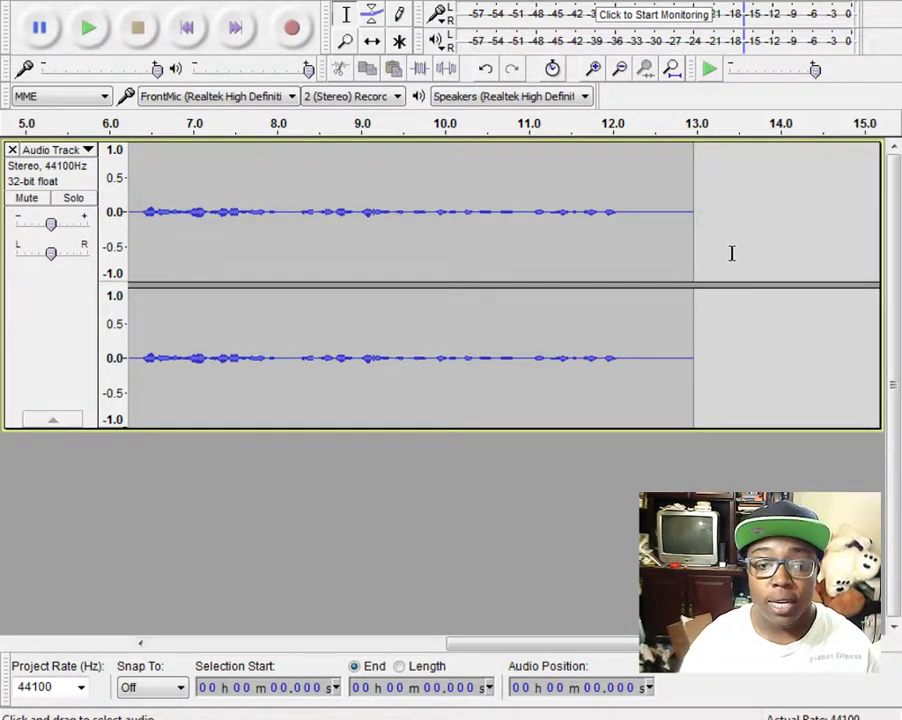
Amplify the entire recording and listen to a short part of it from the beginning
key(ctrl+a)
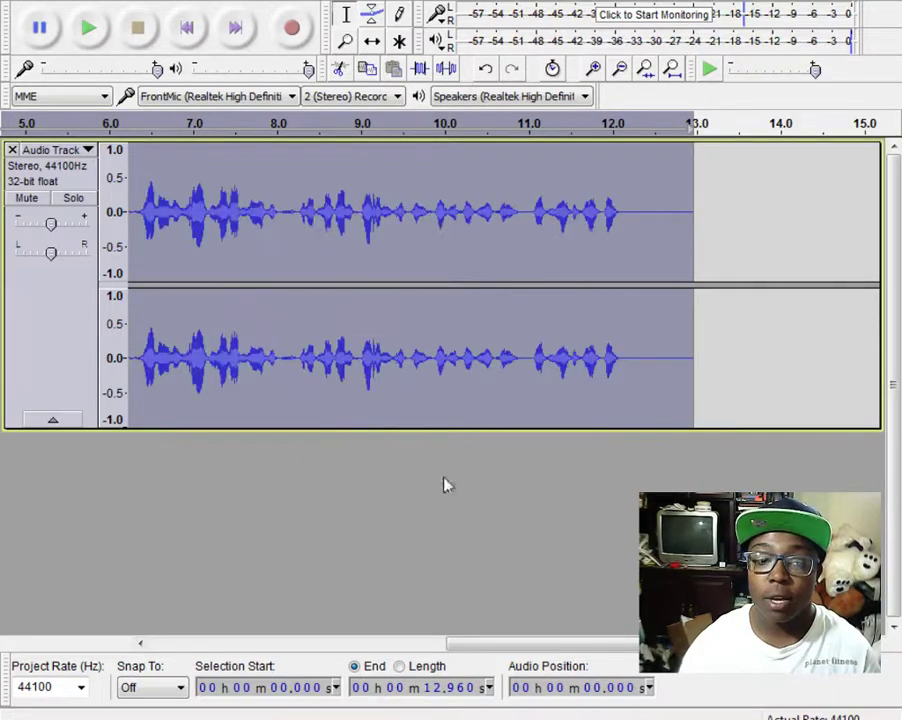
click(366, 372)
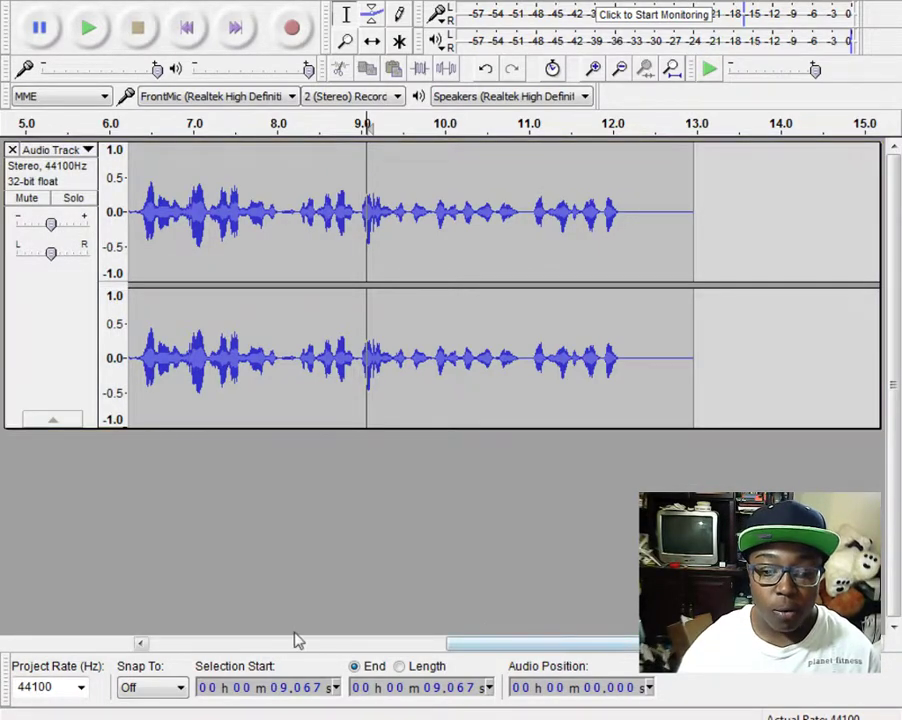
drag(487, 644, 135, 640)
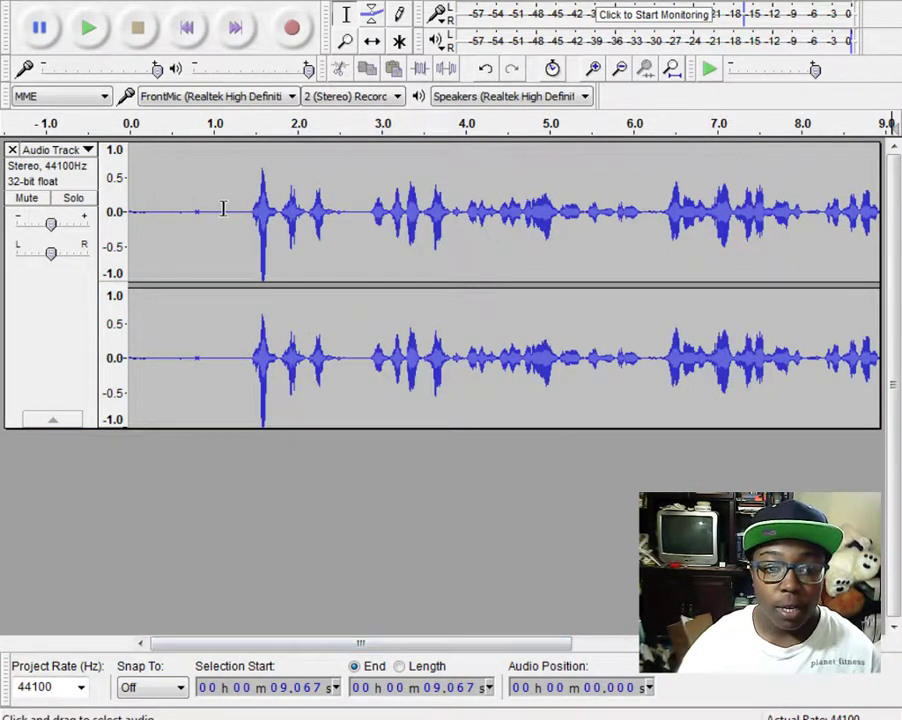
click(137, 165)
click(101, 36)
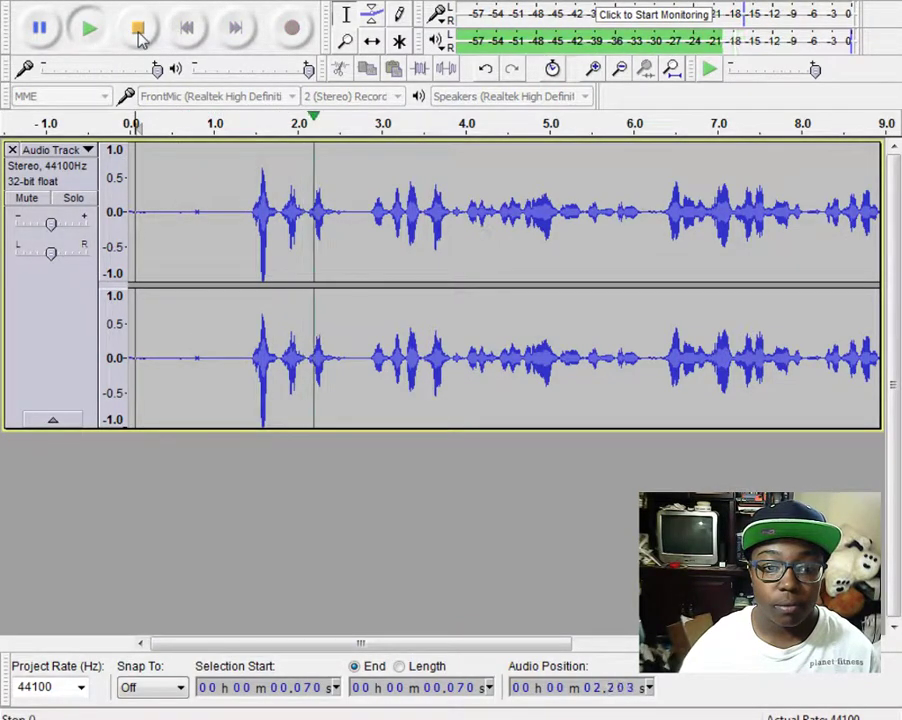
click(138, 34)
Delete the quiet first 1.126 seconds of the recording and play the trimmed track from the start
drag(226, 212, 130, 208)
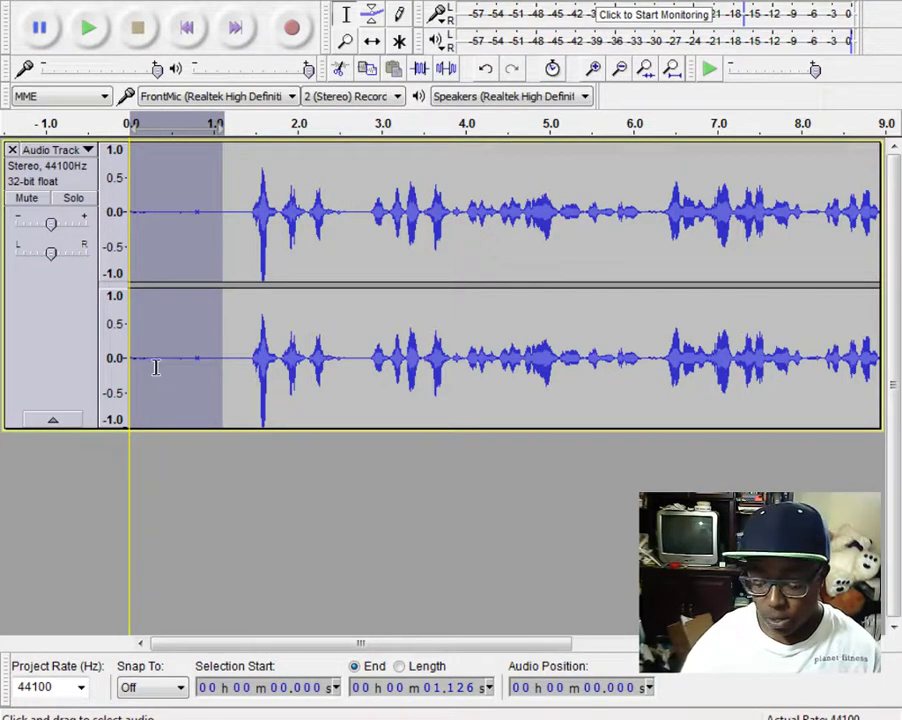
key(Delete)
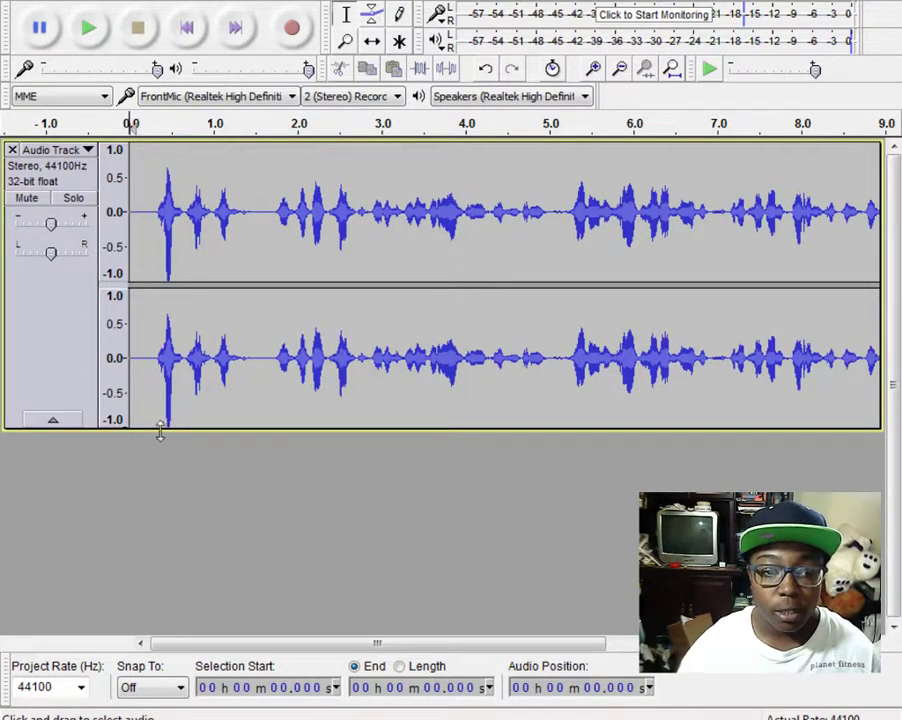
click(86, 28)
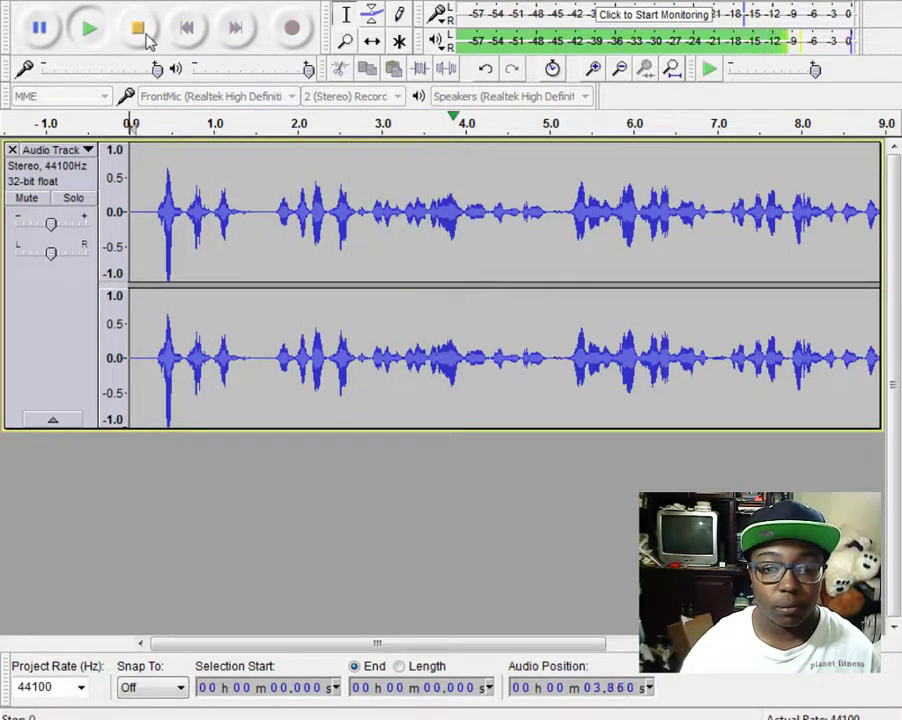
click(146, 37)
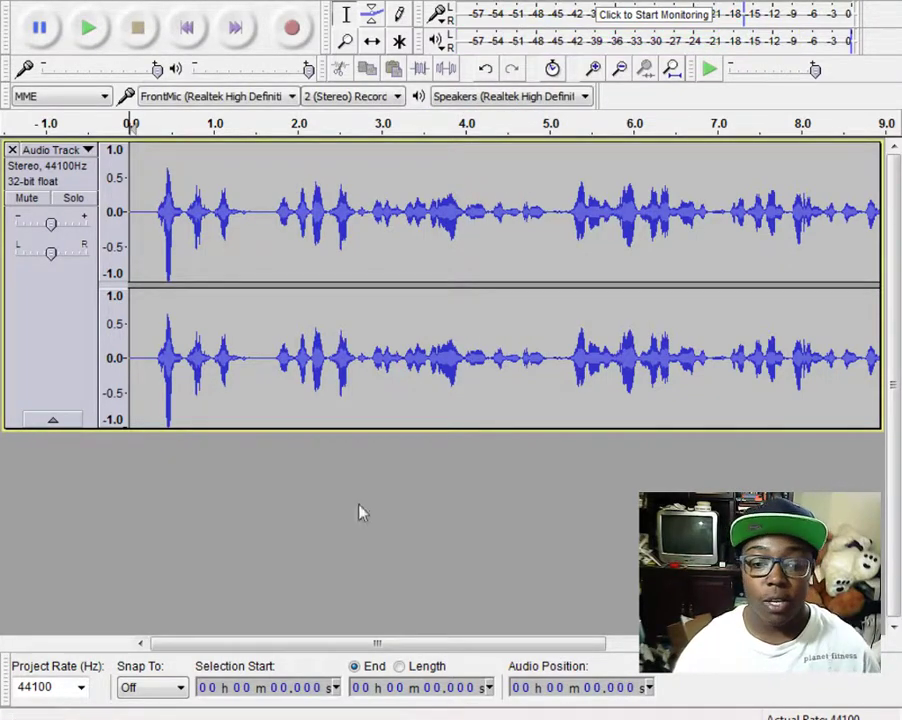
Apply an effect to the whole trimmed track and play it briefly from the beginning
drag(380, 642, 645, 644)
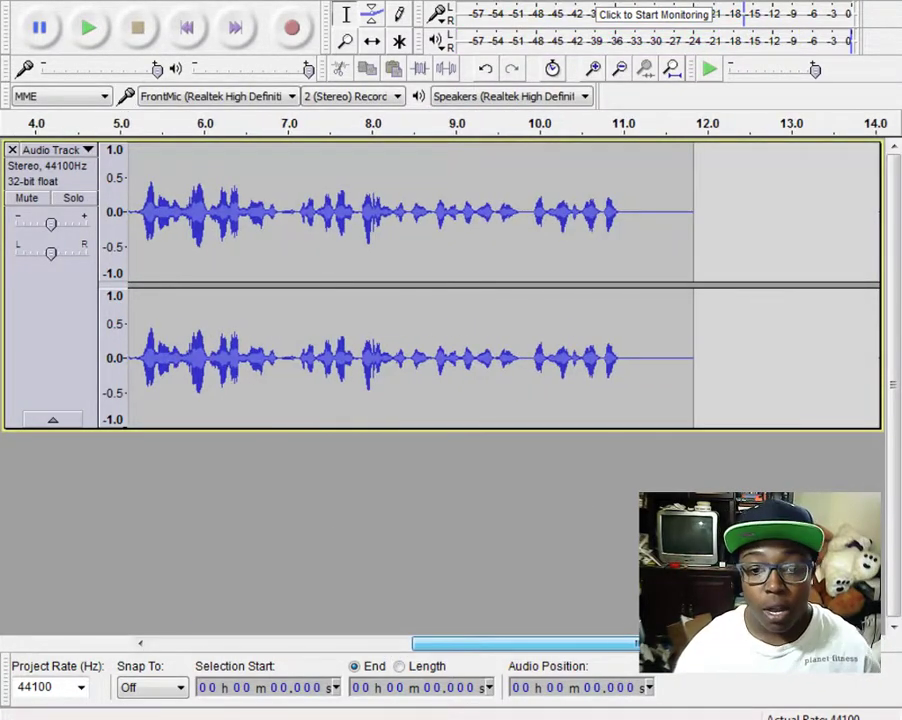
key(ctrl+a)
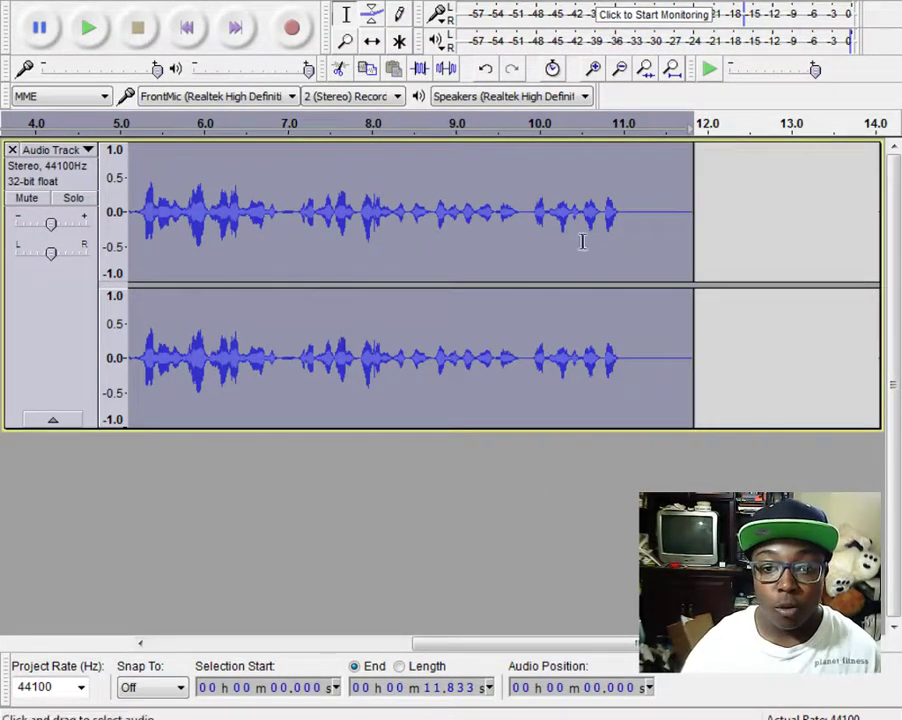
click(650, 230)
click(729, 219)
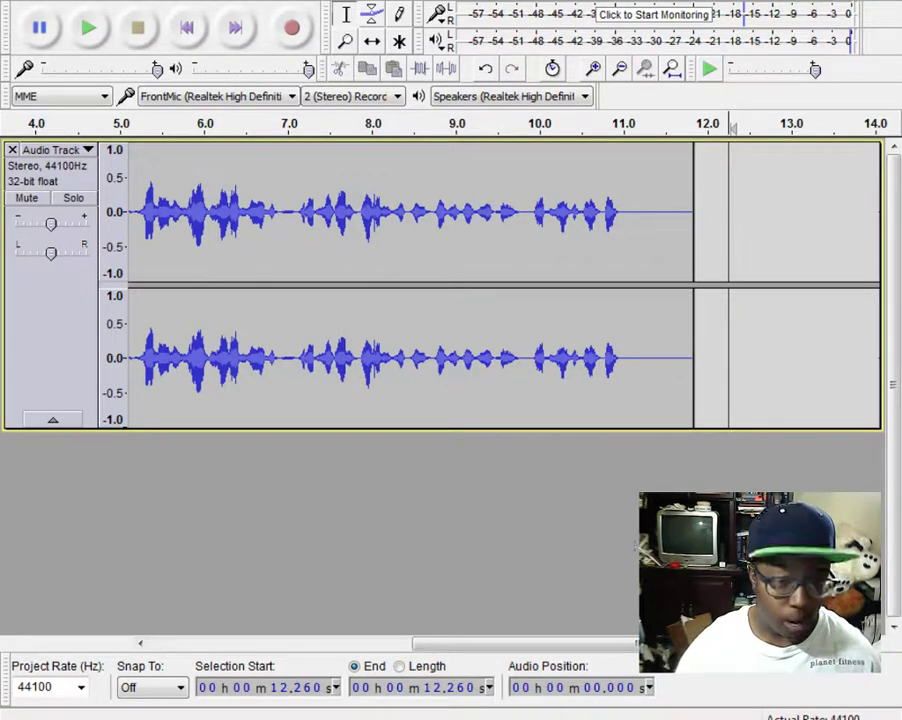
drag(483, 641, 173, 623)
click(138, 210)
click(100, 32)
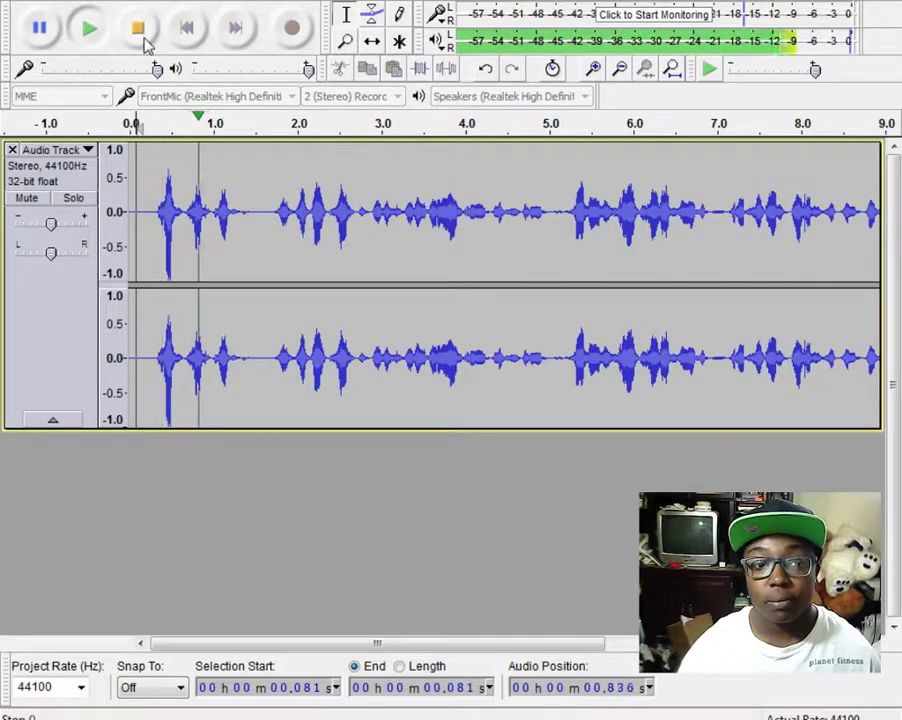
click(138, 28)
Slow the entire recording down to a length of about 14.6 seconds and play it from near the start
key(ctrl+a)
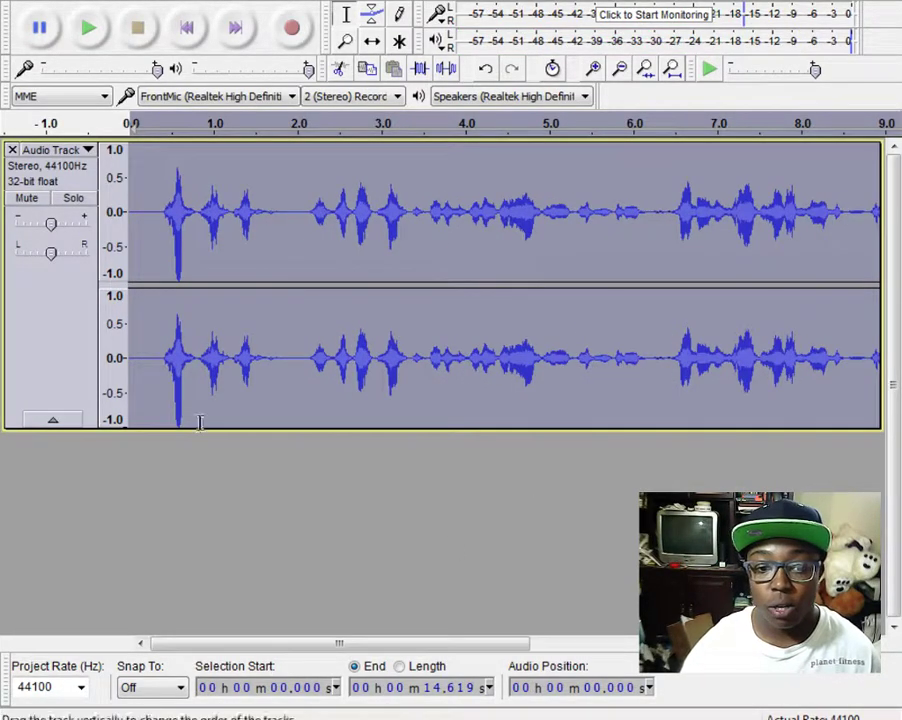
click(149, 243)
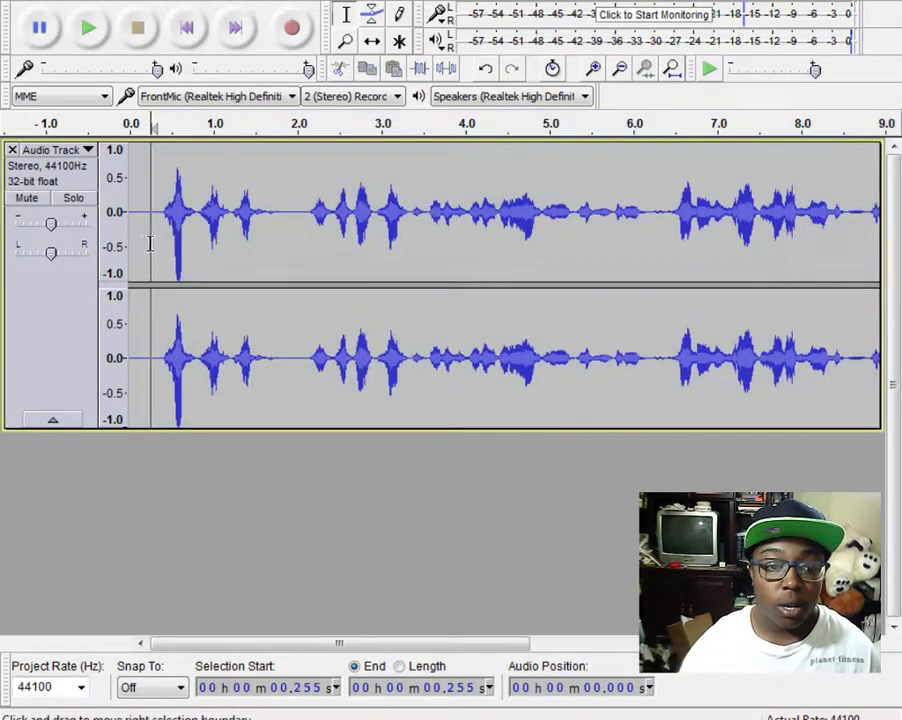
click(89, 29)
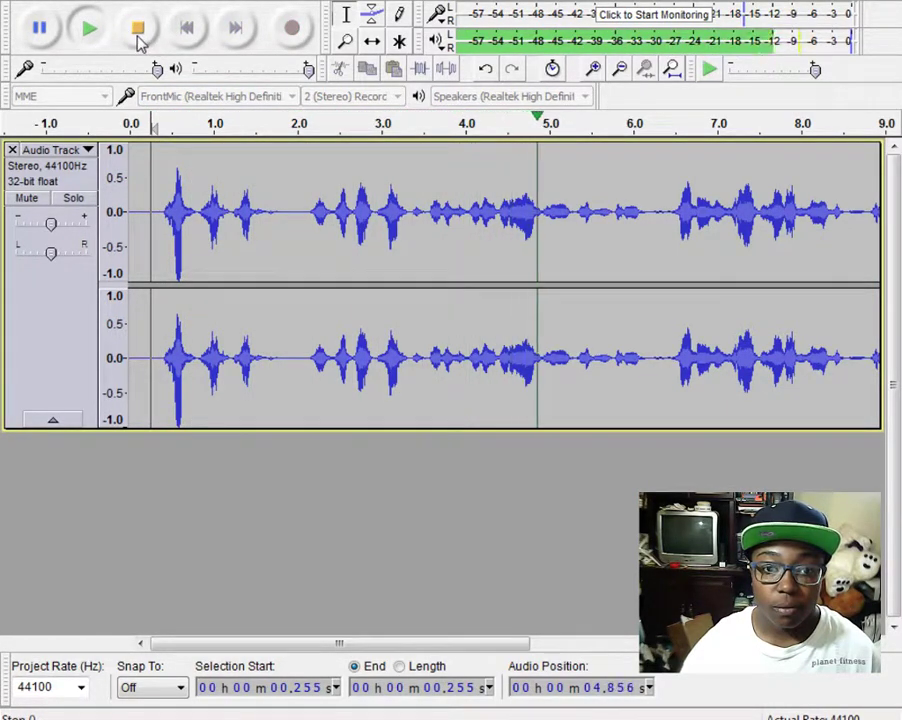
click(138, 30)
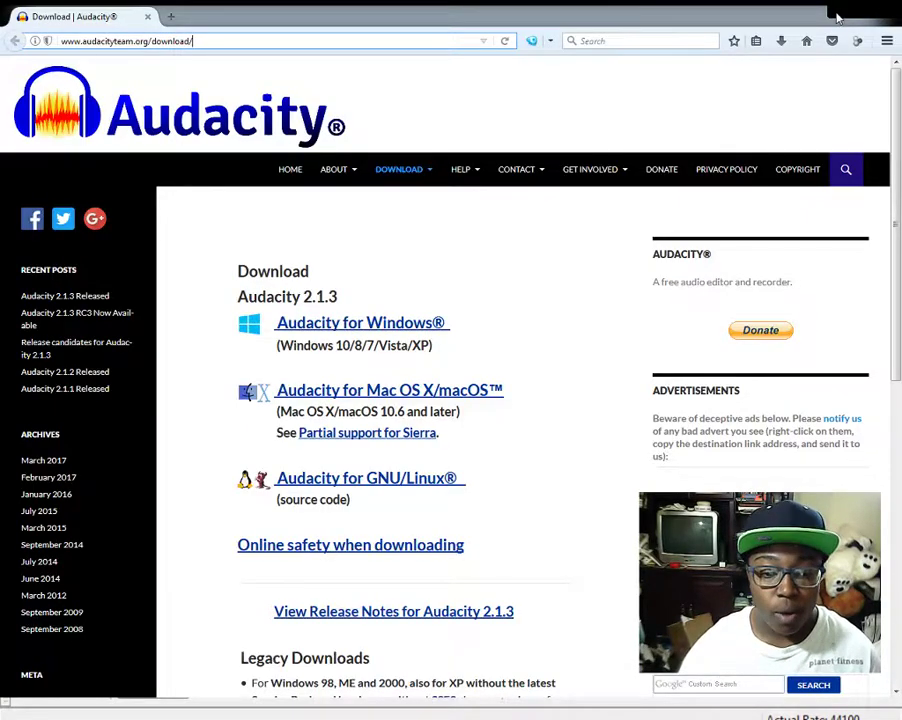
Switch to the browser and examine the platform versions and other download options on the Audacity download page
key(ctrl+l)
scroll(572, 320, down, 5)
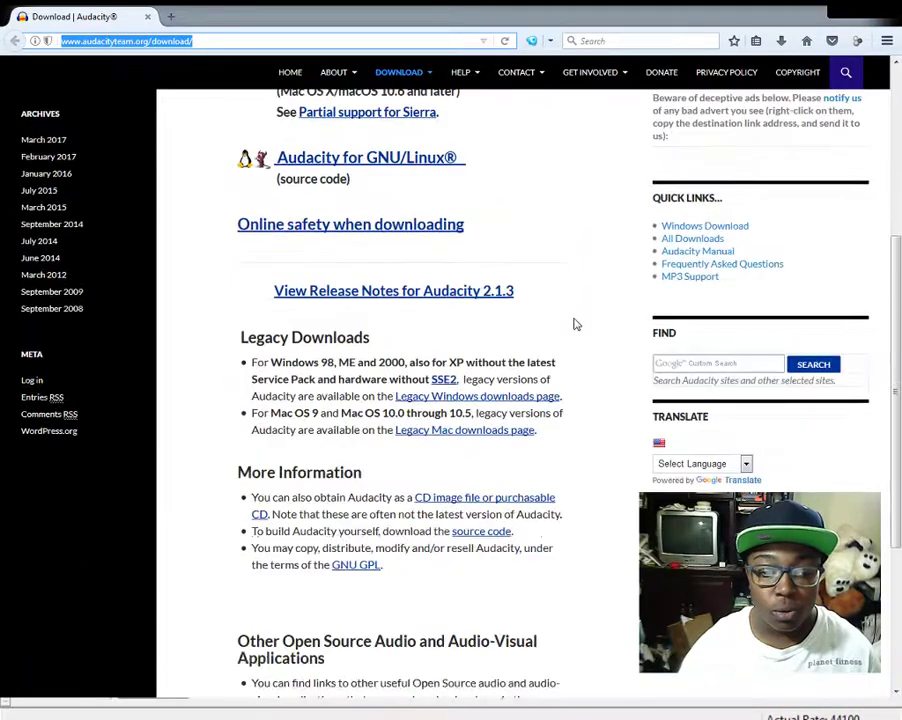
scroll(580, 334, down, 4)
scroll(605, 429, up, 8)
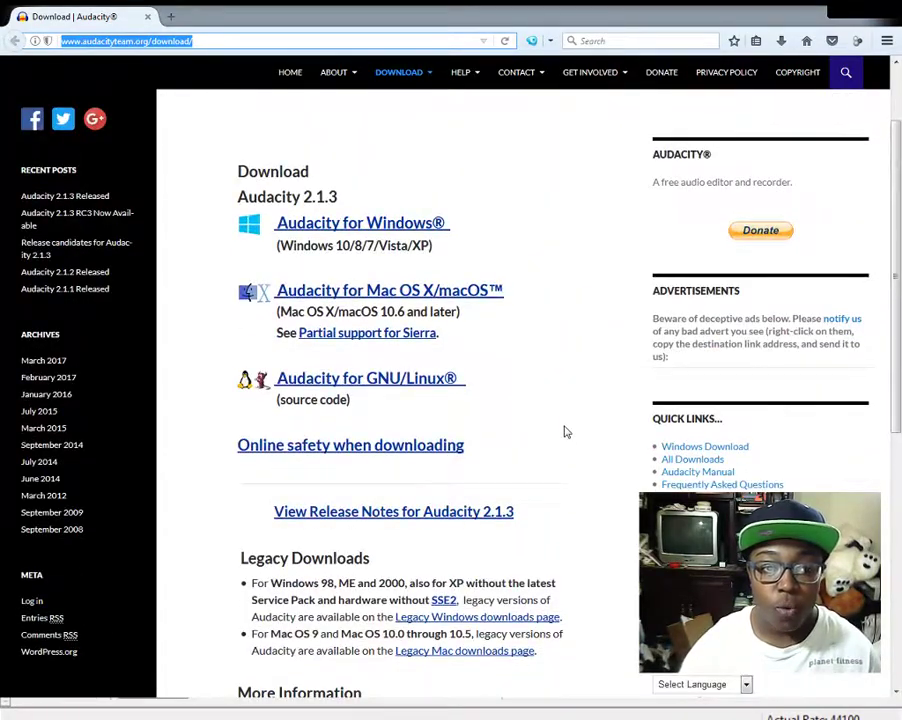
scroll(565, 432, up, 2)
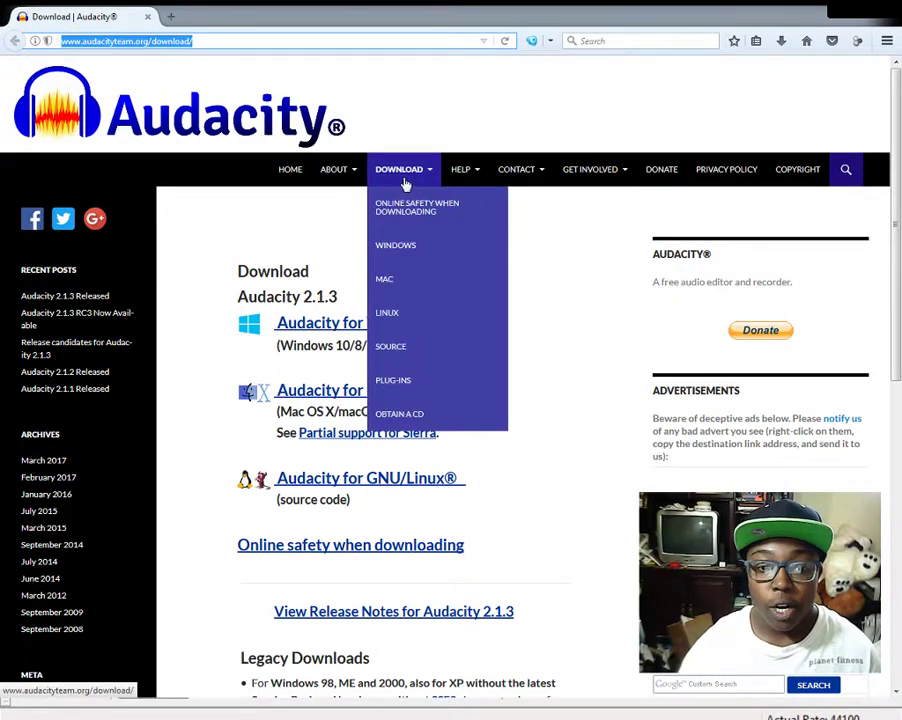
mouse_move(411, 170)
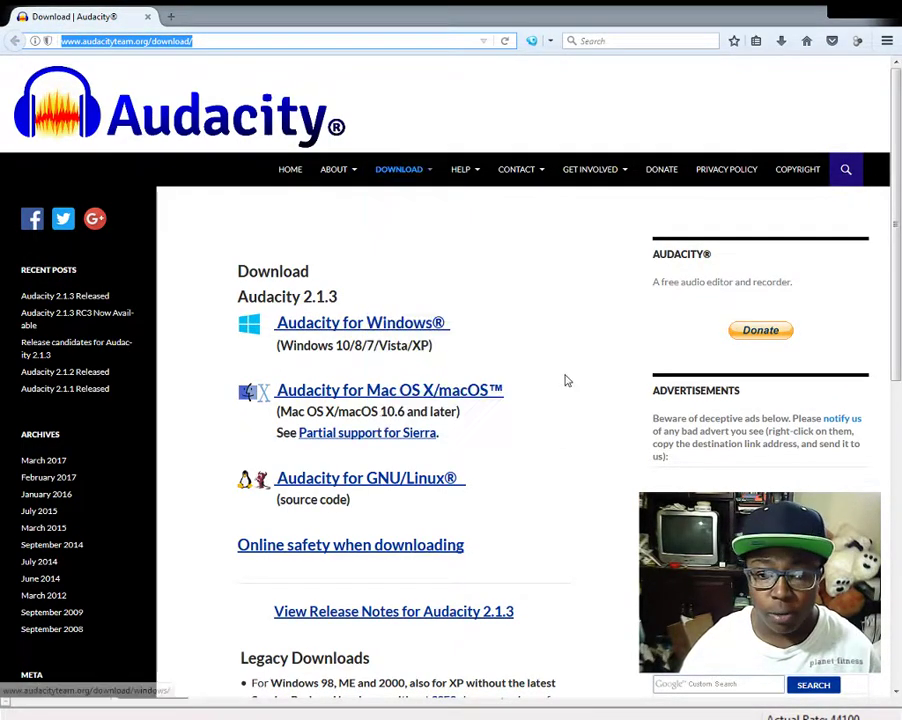
scroll(588, 375, down, 3)
scroll(588, 375, down, 6)
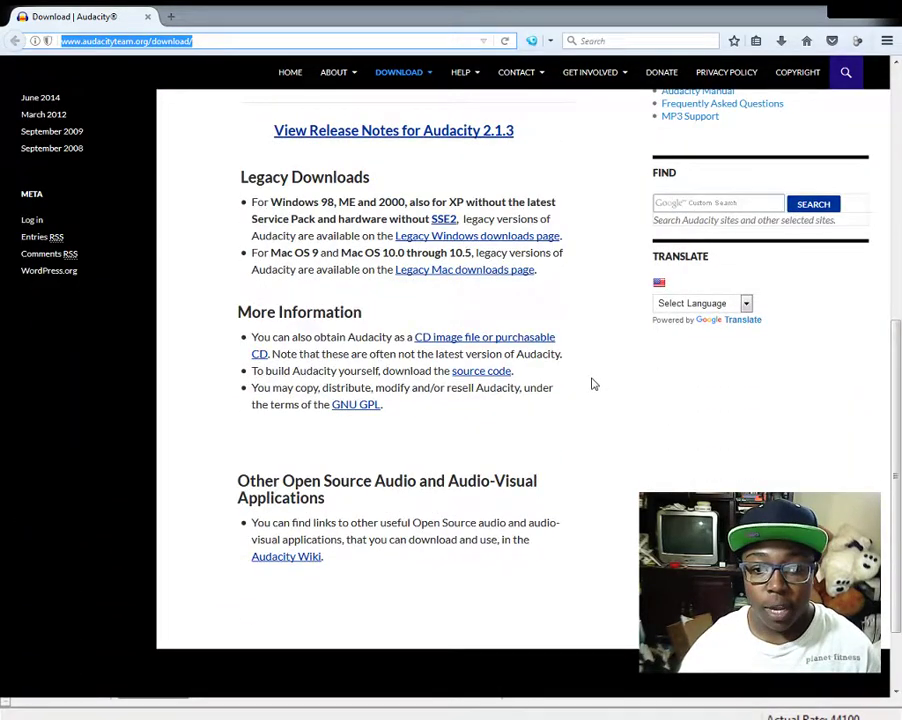
scroll(592, 384, up, 9)
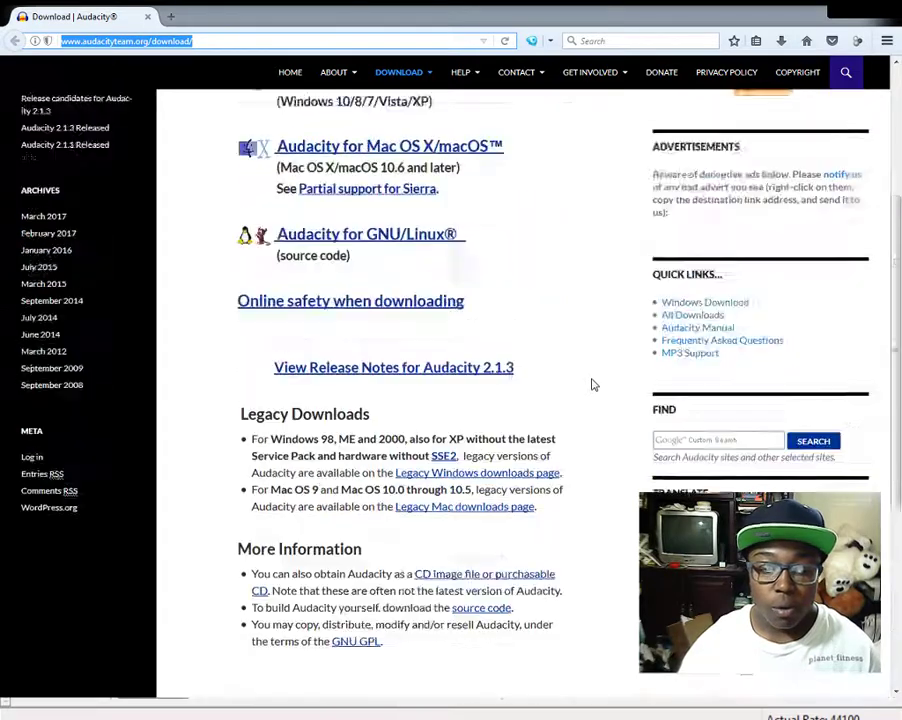